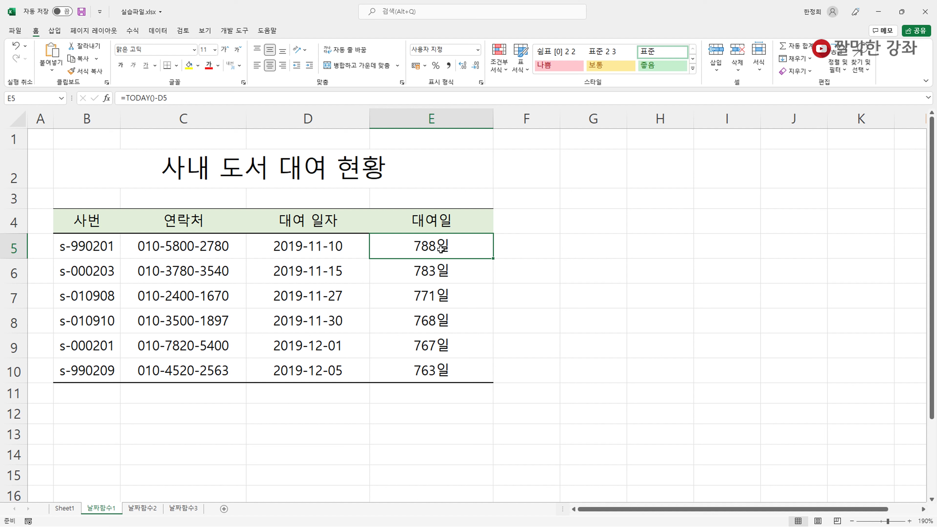
Inspect the formula in the first 대여일 cell, E5, and switch to the 날짜함수3 sheet
double_click(441, 248)
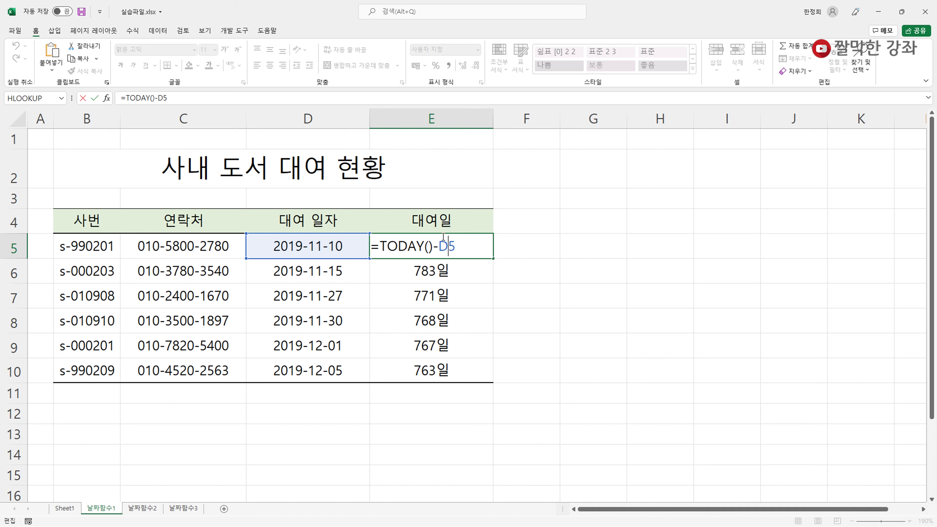
key("ctrl+Return")
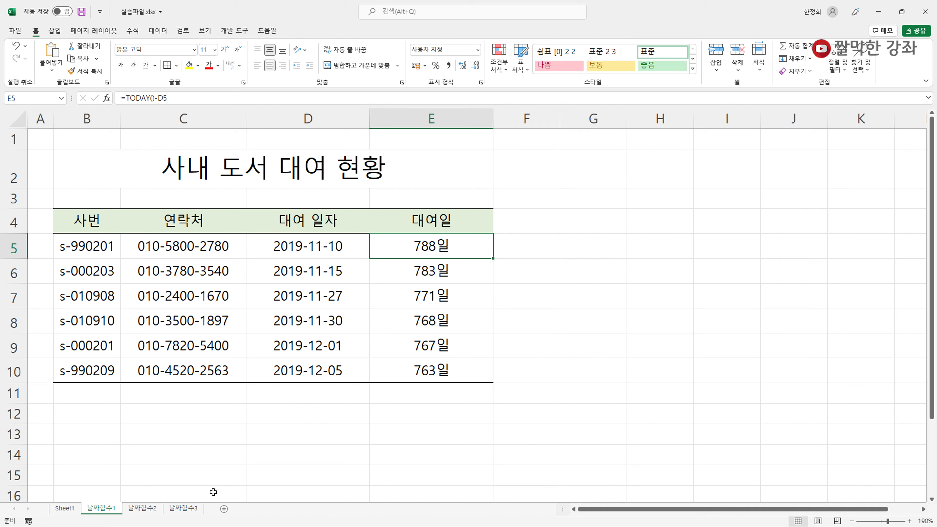
left_click(183, 508)
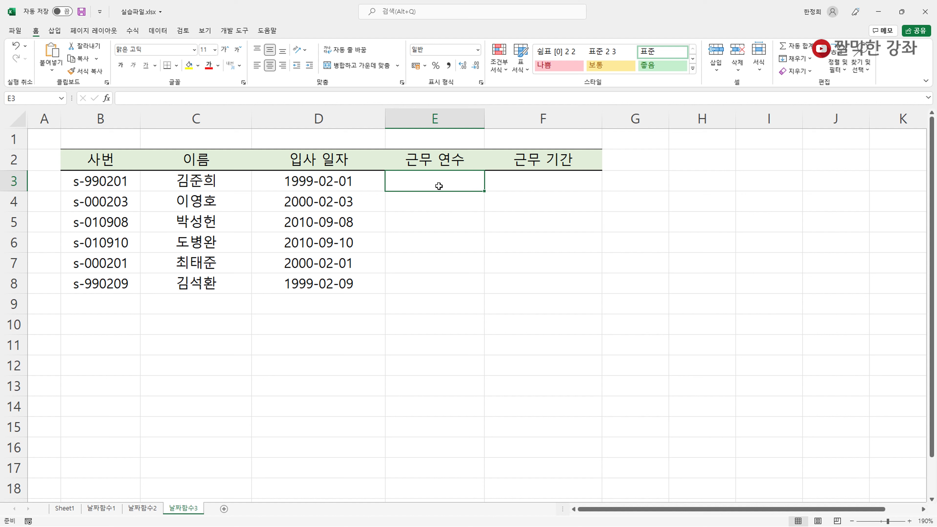
left_click(544, 183)
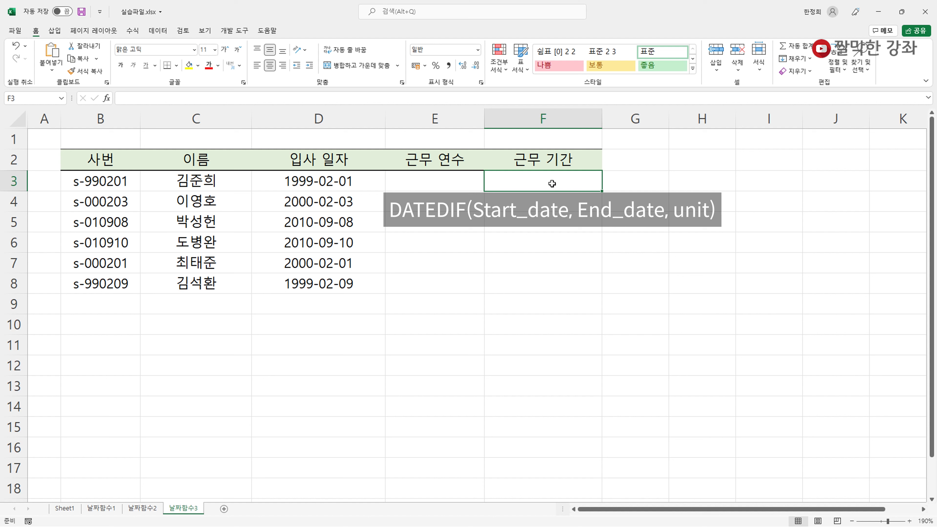
Enter =DATEDIF(D3,TODAY(),"y") in cell E3 to calculate the first employee's years of service
left_click(429, 183)
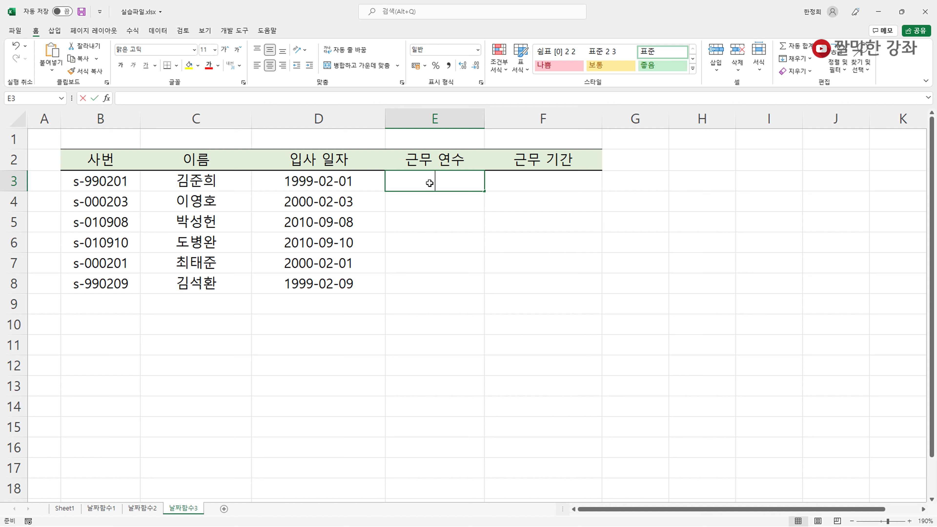
type("=date")
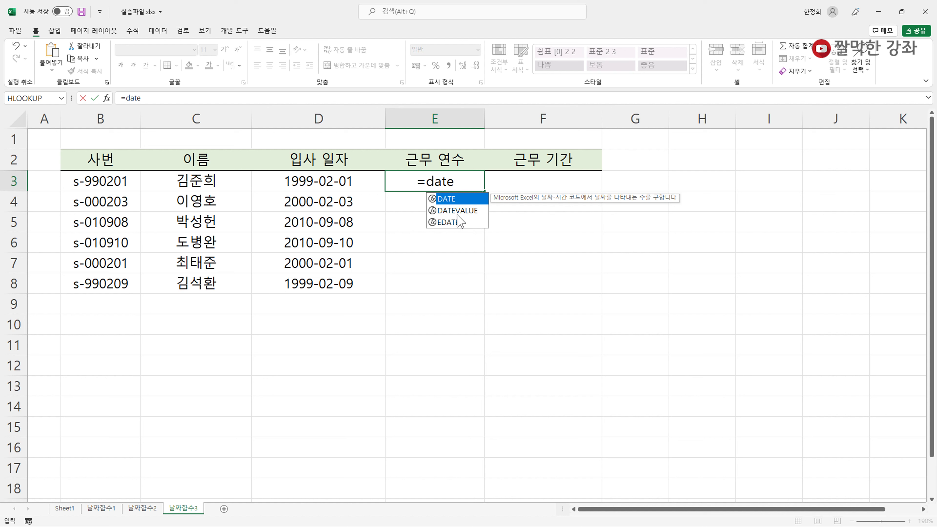
type("dif")
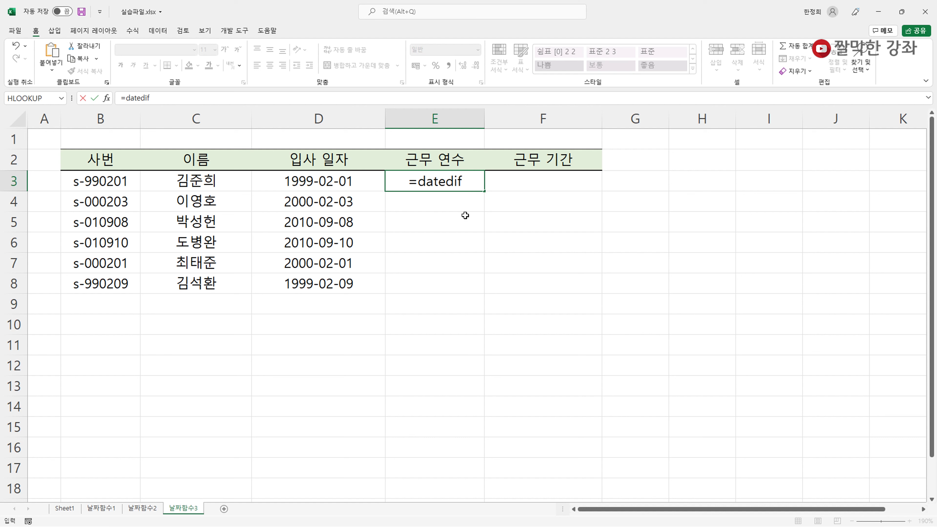
type("(")
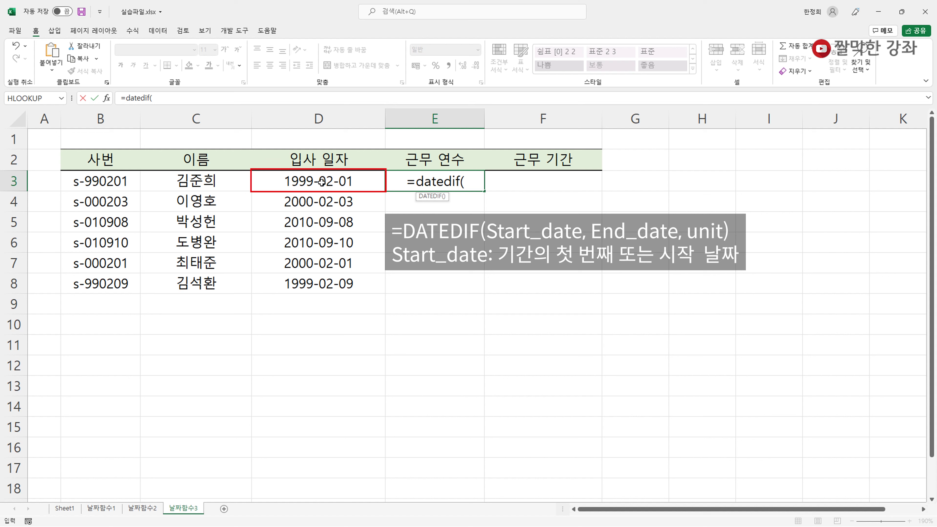
left_click(322, 182)
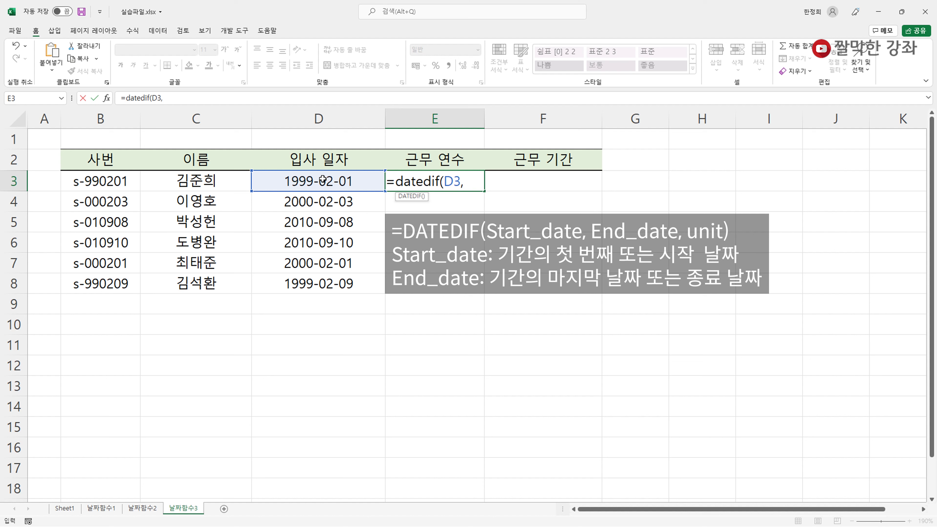
type("t")
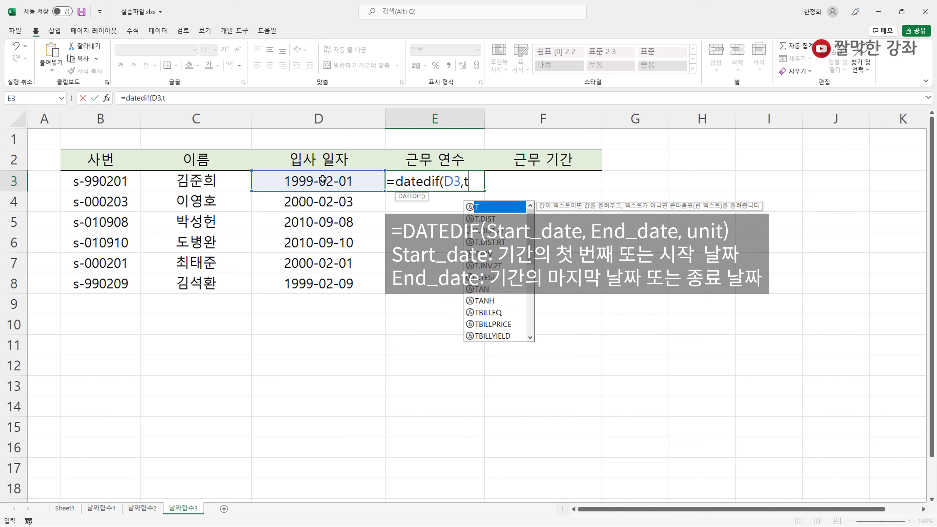
type("oda")
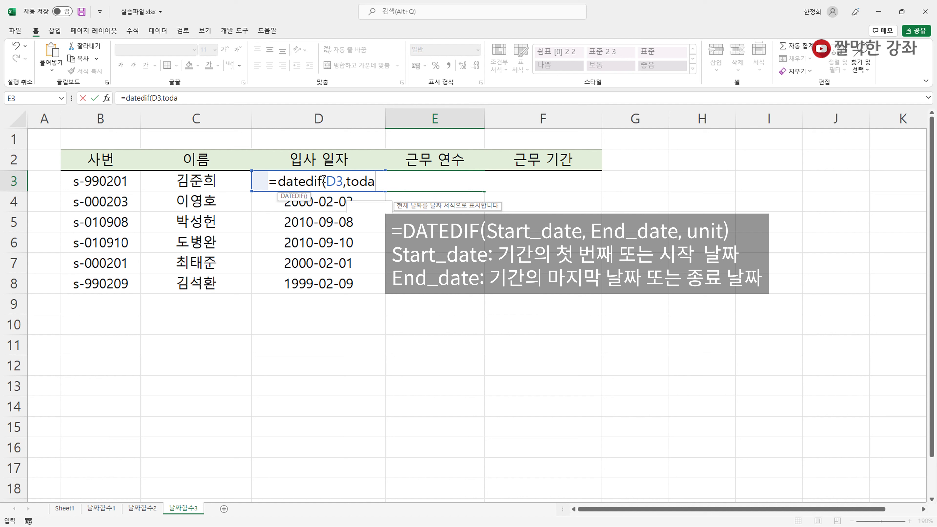
type("y()")
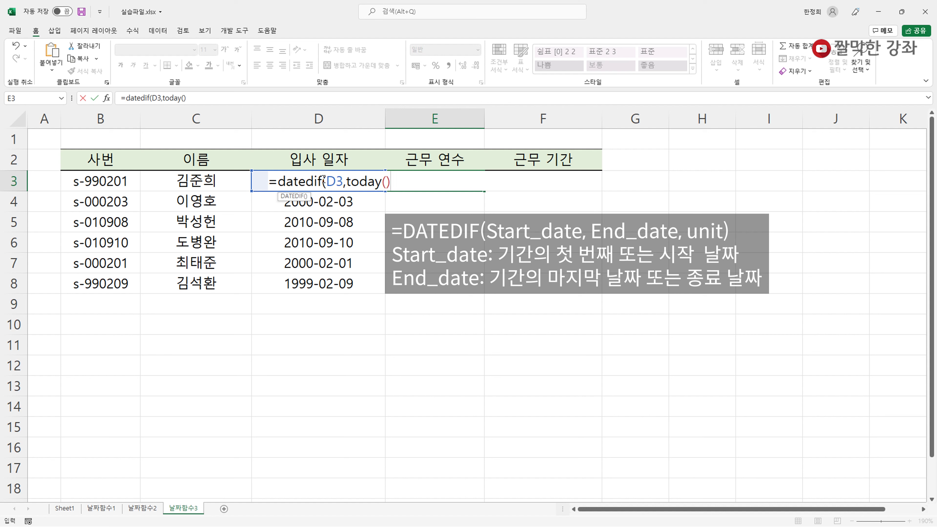
type(",")
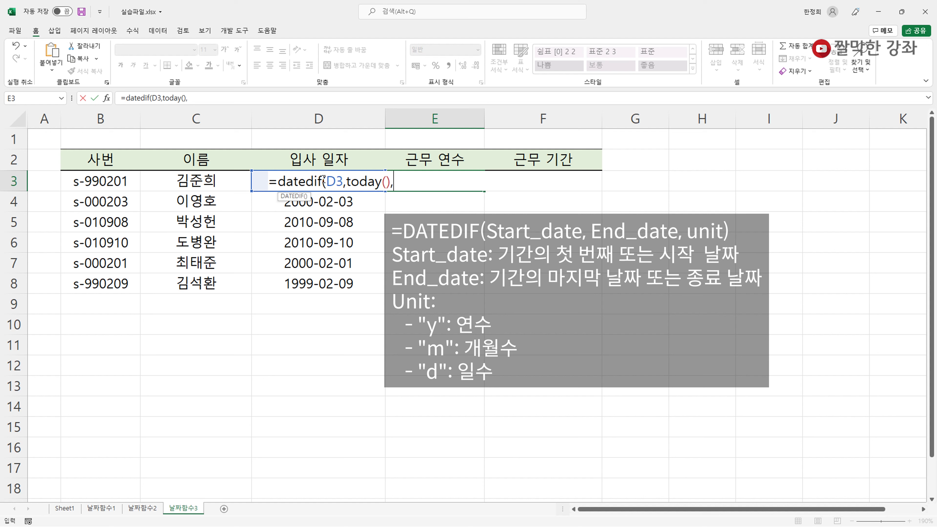
type("\"y\"")
type(")")
key("Return")
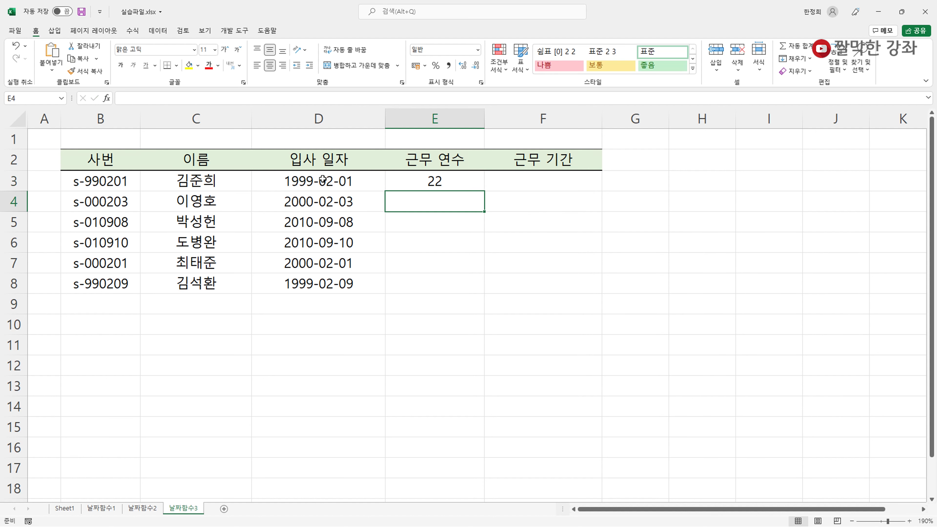
Fill the 근무 연수 formula from E3 down through E8 and check each filled cell
left_click(447, 184)
left_click_drag(484, 191, 485, 295)
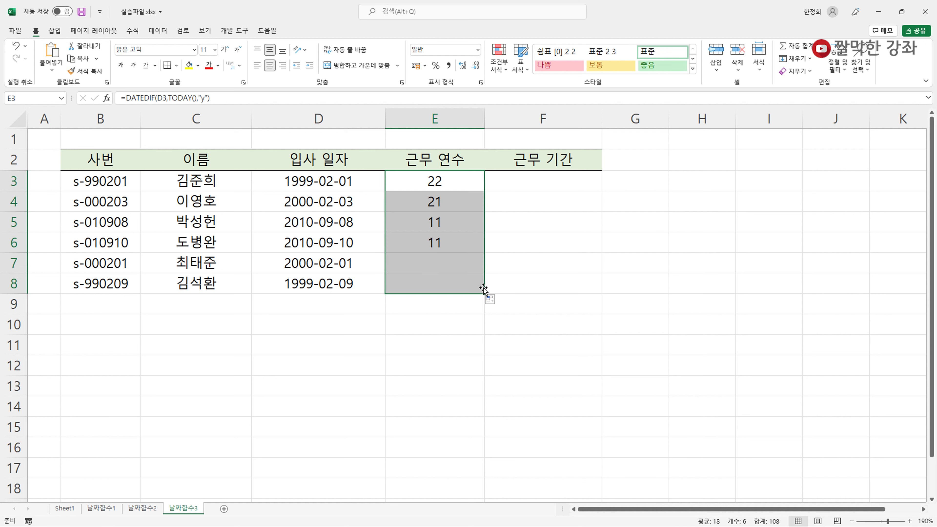
left_click(447, 184)
left_click(445, 203)
left_click(447, 218)
left_click(447, 251)
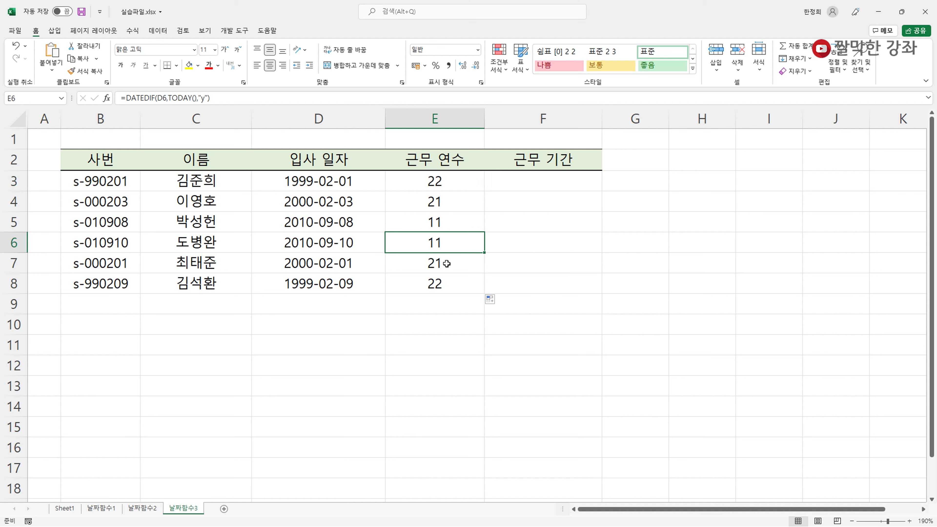
left_click(447, 262)
left_click(447, 285)
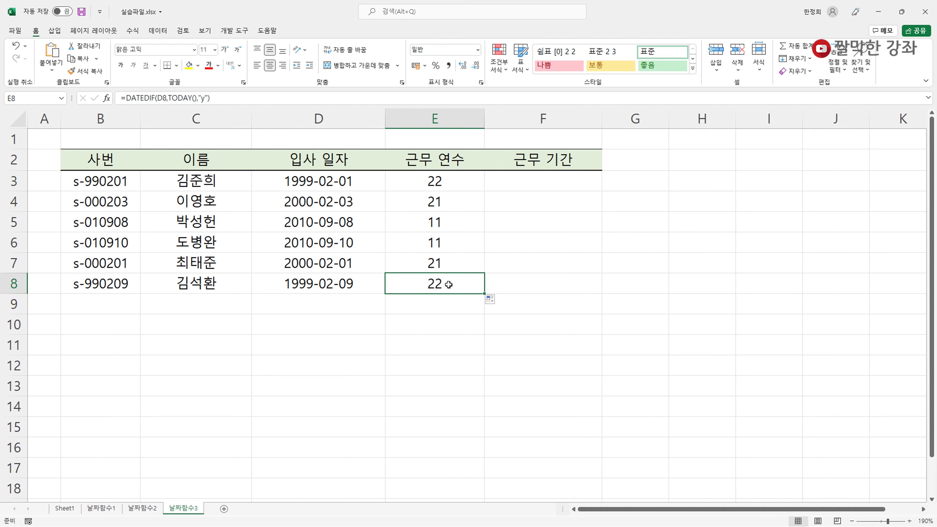
Try the unit "m" in E3's DATEDIF formula with a fill down to E8, and undo both changes
double_click(431, 180)
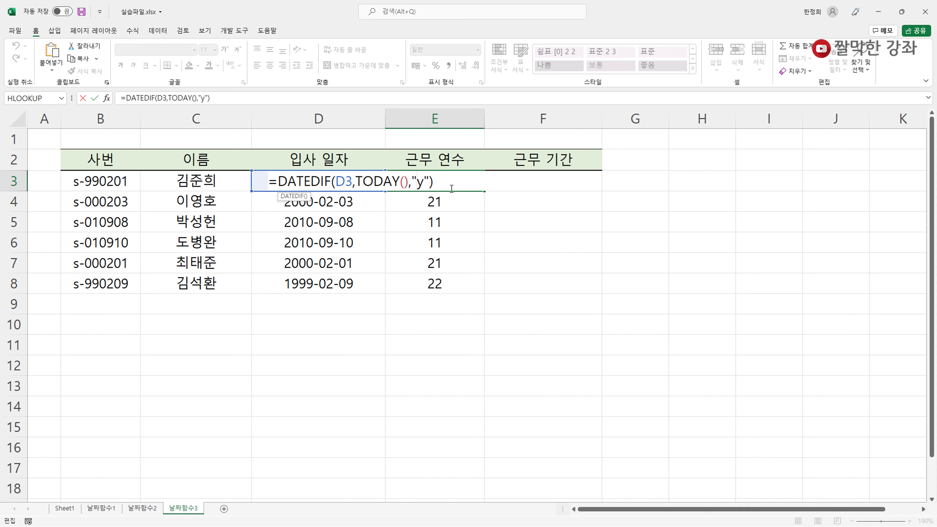
key("Delete")
type("m")
key("Return")
left_click(450, 186)
left_click_drag(485, 192, 476, 288)
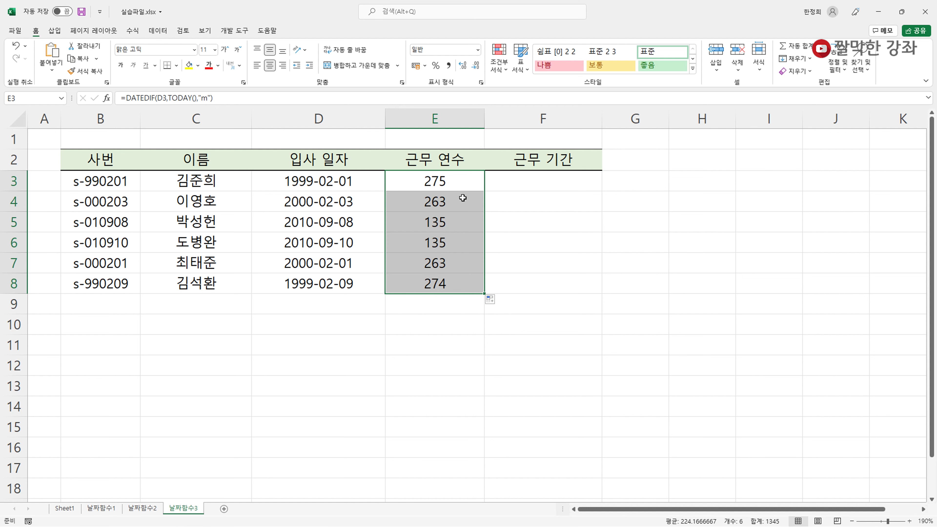
key("ctrl+z")
key("ctrl+z")
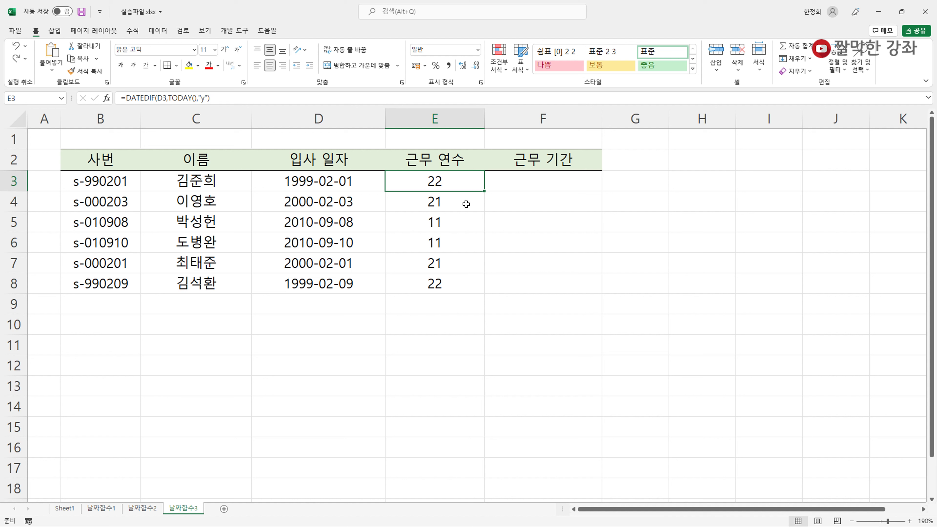
Enter =DATEDIF(D3,TODAY(),"y")&"년" in cell F3 under 근무 기간
left_click(552, 180)
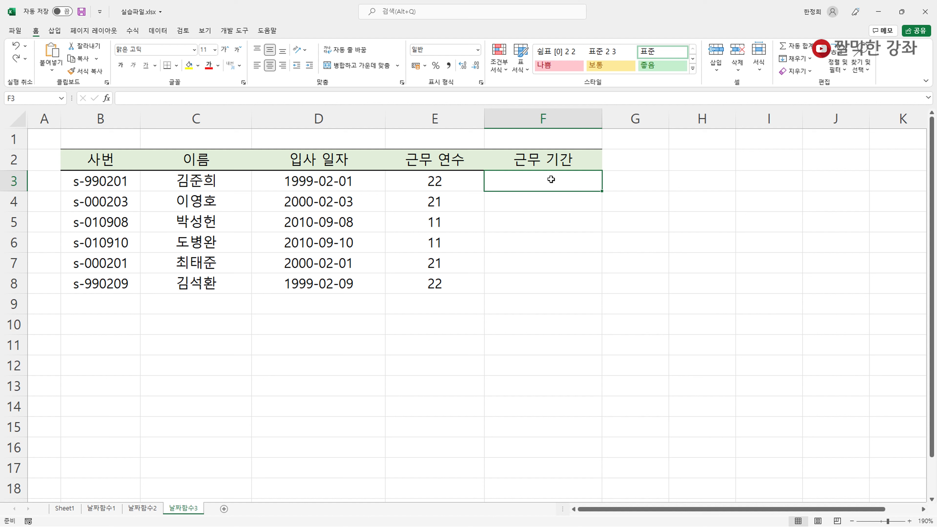
type("=da")
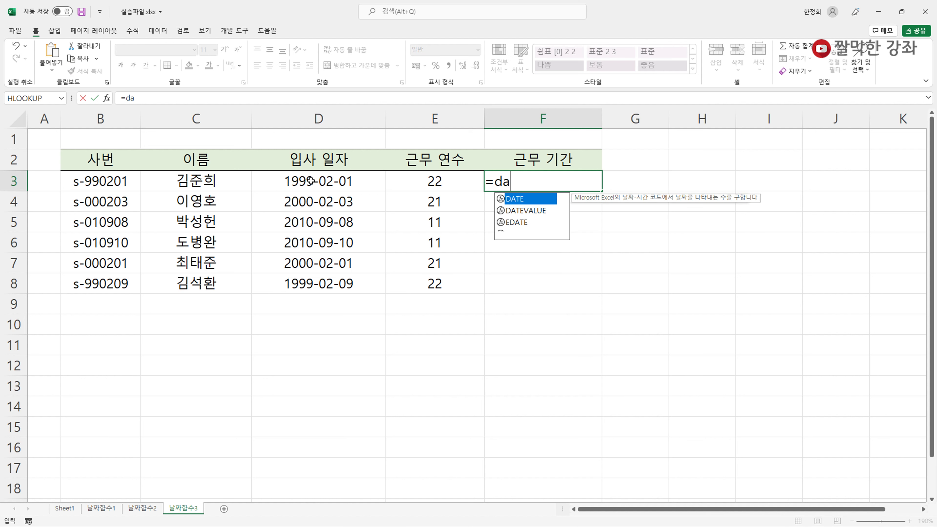
type("tedif(")
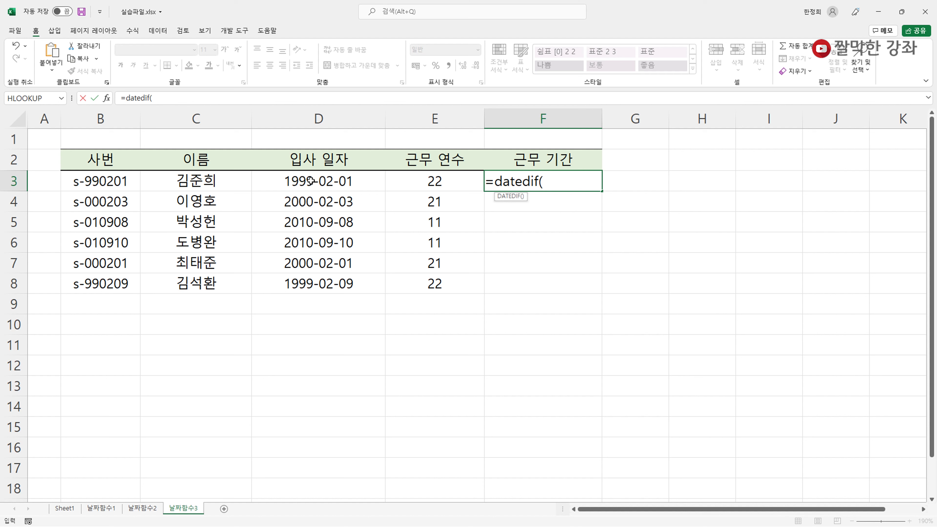
left_click(333, 179)
type(",toda")
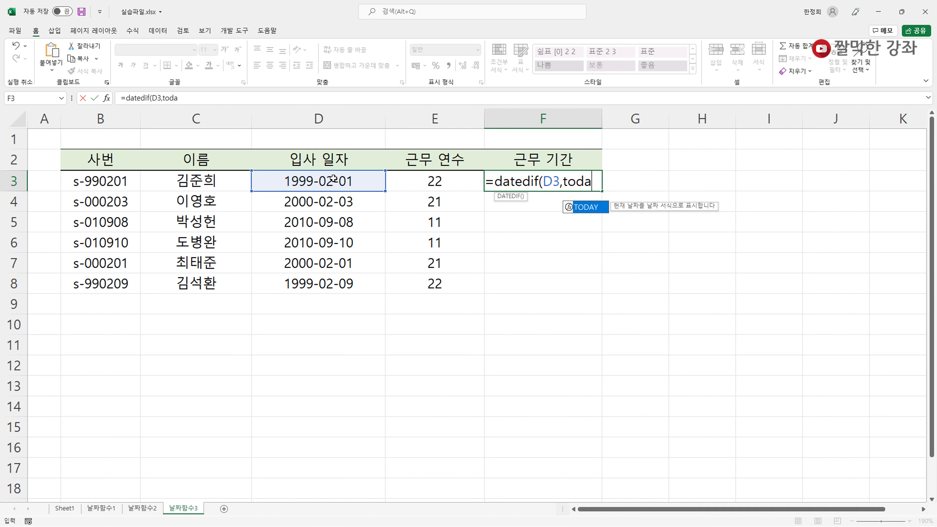
type("y(),")
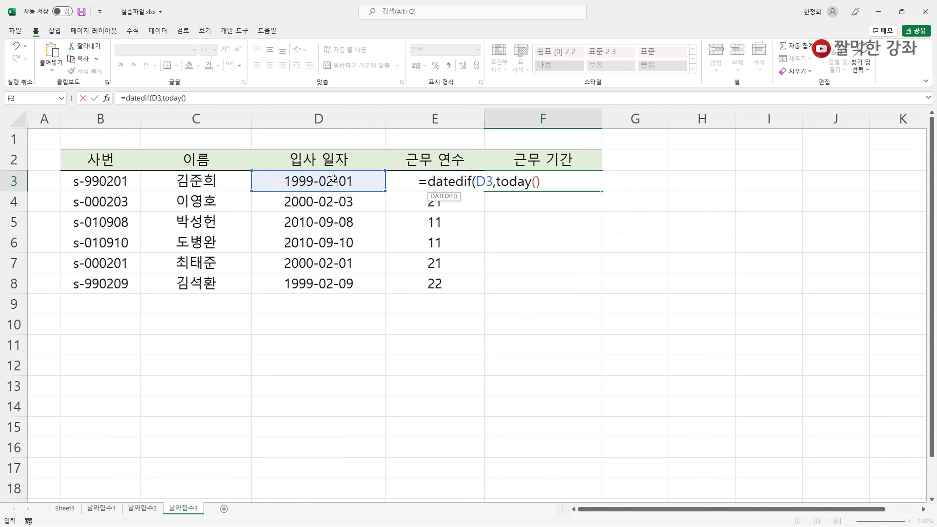
type("\"y\")")
type("&")
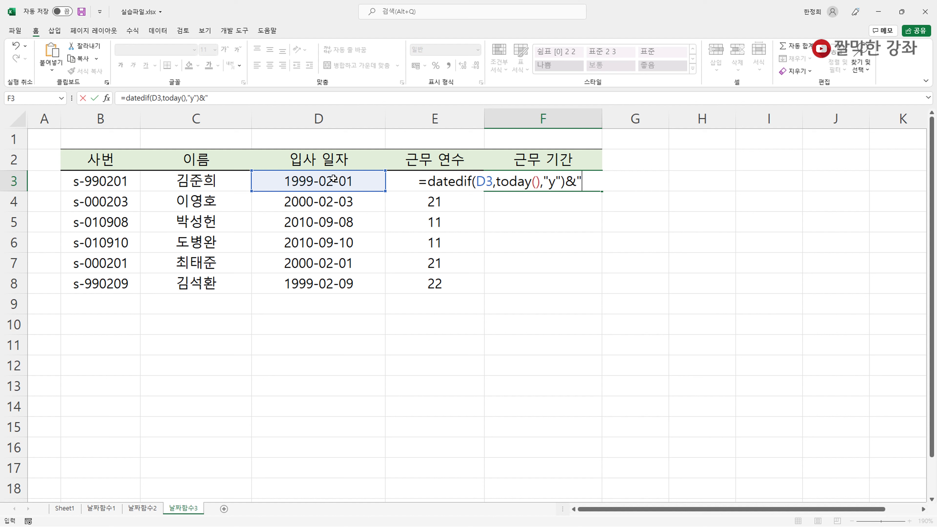
type("\"년\"")
key("Return")
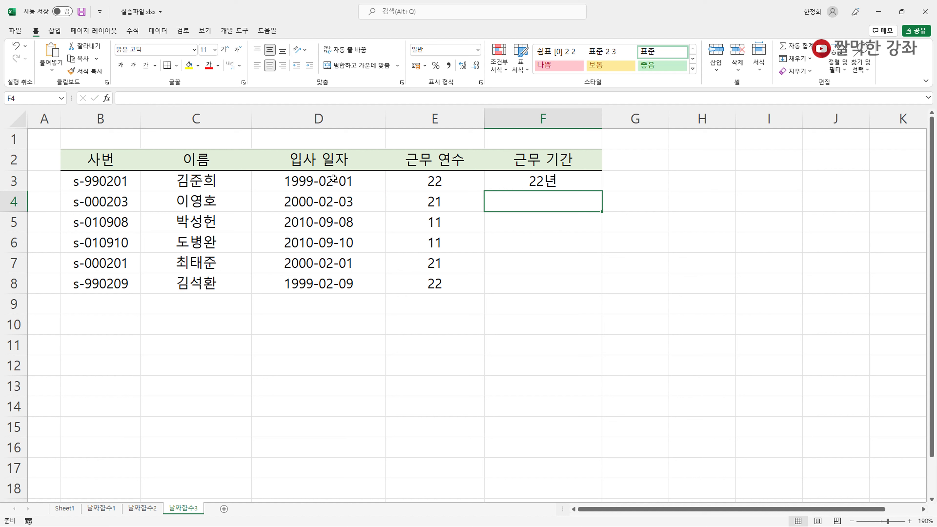
Extend the 근무 기간 formula in F3 by appending &DATEDIF(D3,TODAY(),"m")&"개월" after the years part
double_click(586, 183)
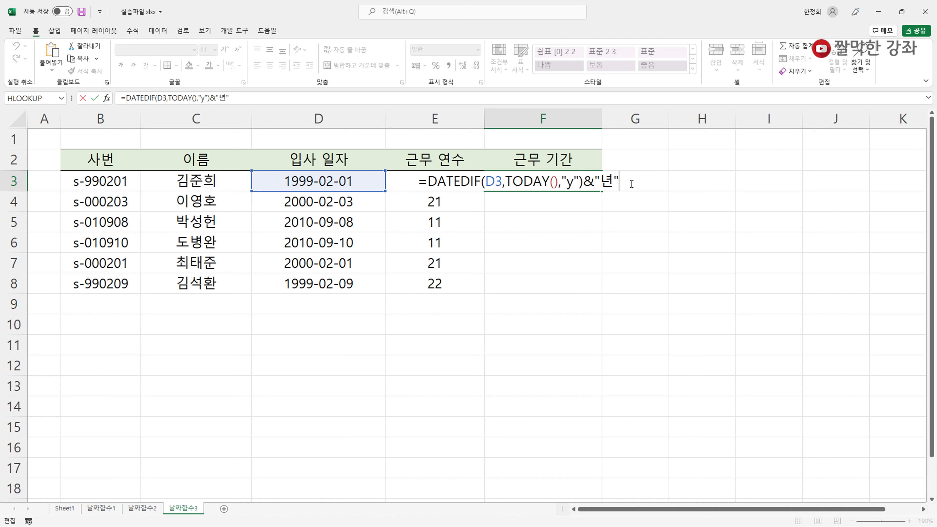
type("&")
type("da")
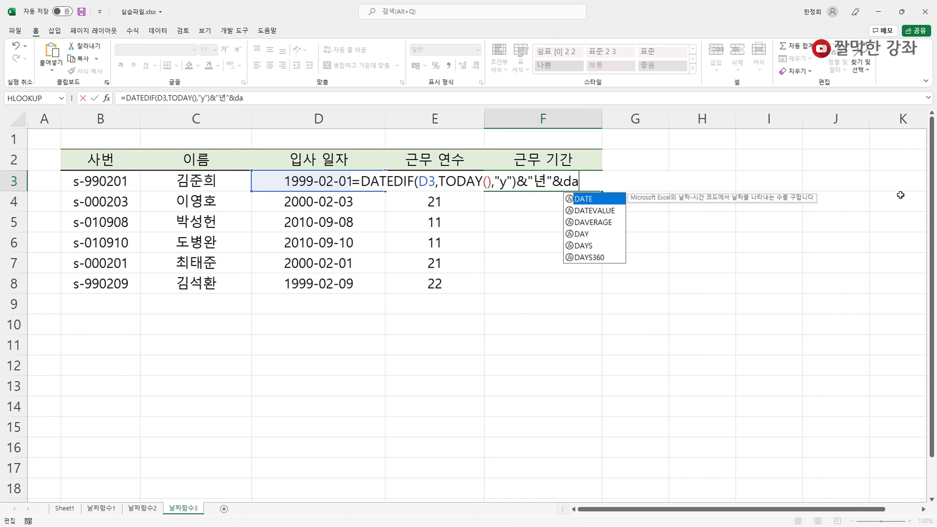
type("tedif(")
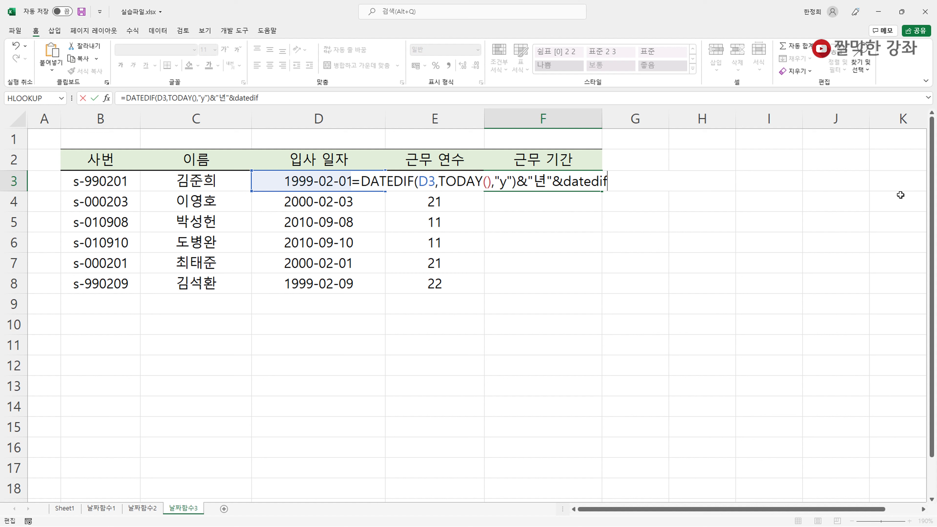
left_click(312, 180)
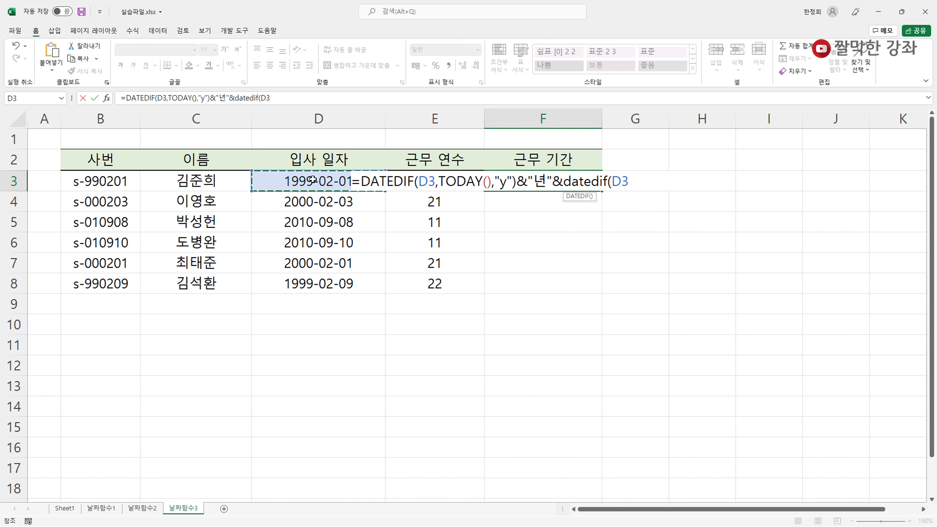
type(",")
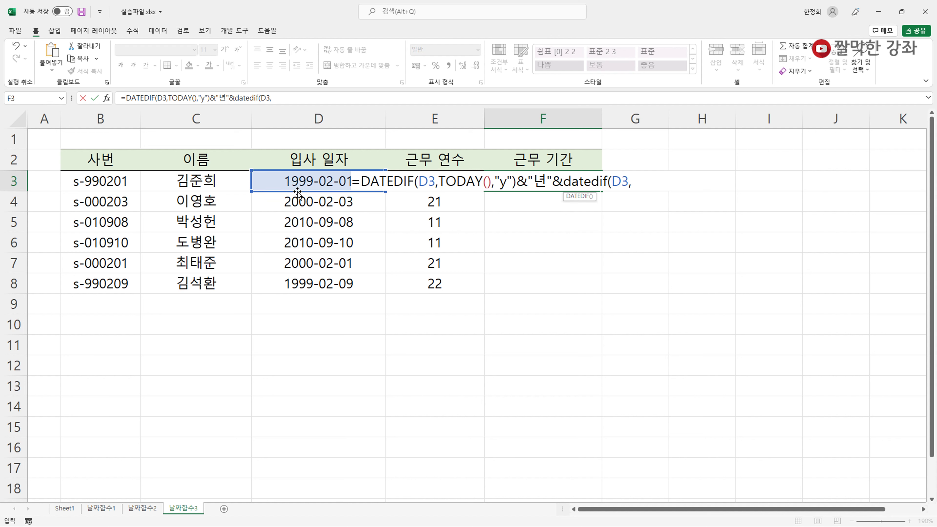
type("today(),\"")
type("m")
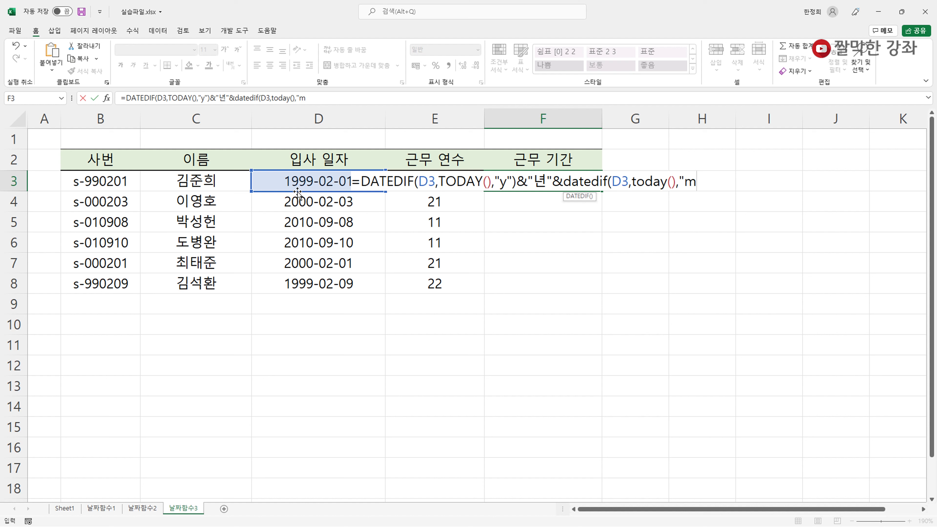
type("\")&\"")
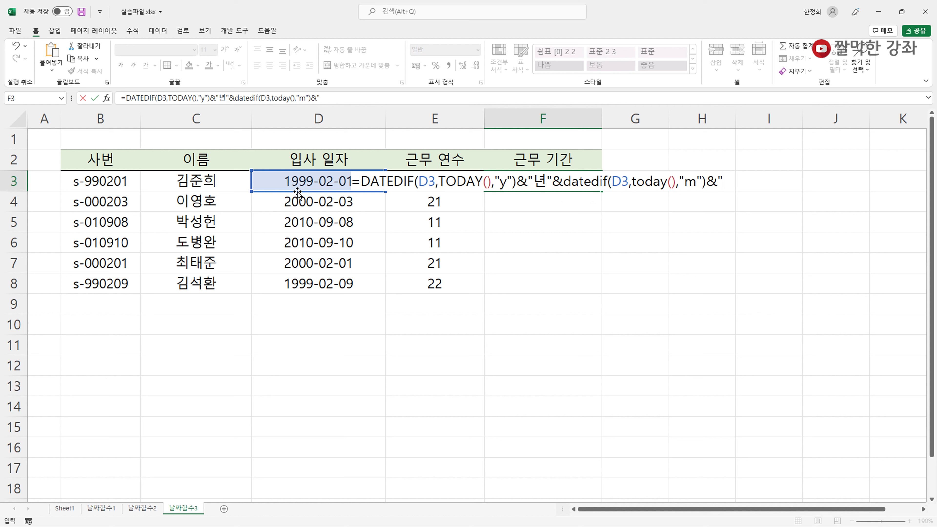
type("개월")
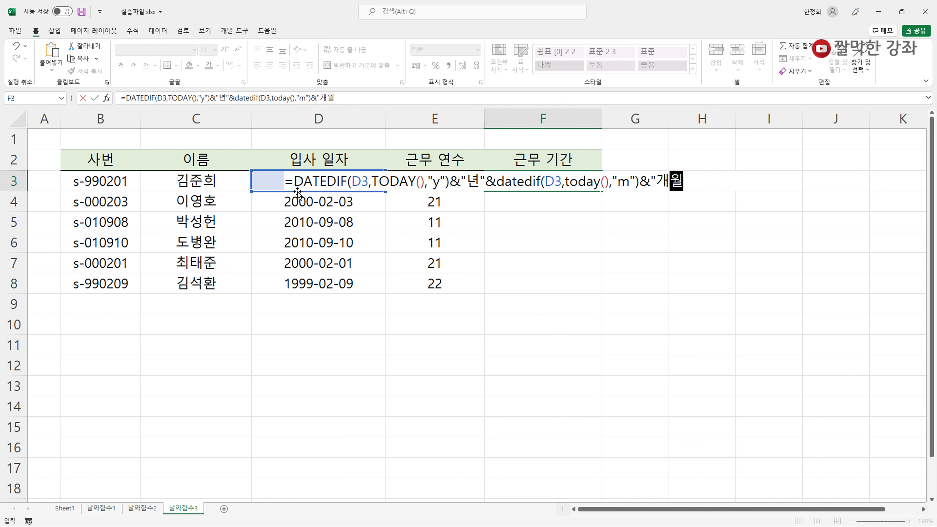
key("Return")
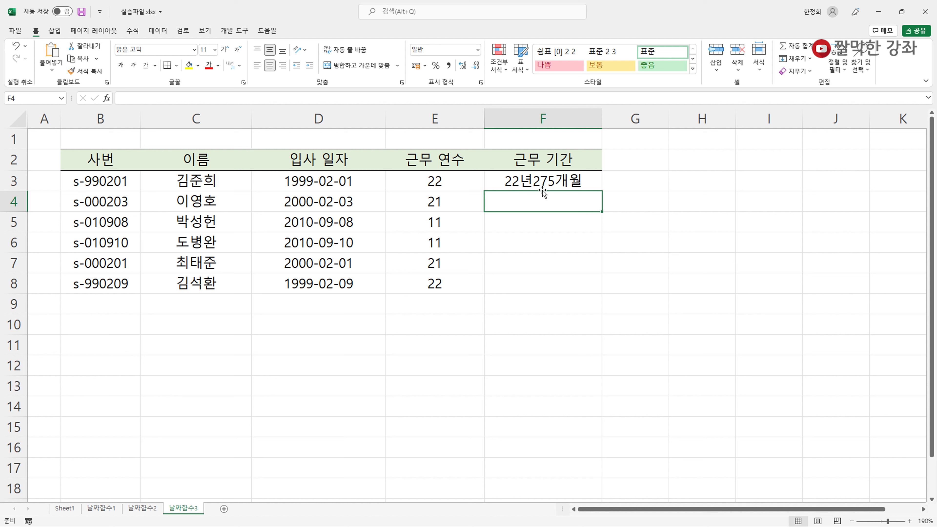
Change the month unit in F3's second DATEDIF to "ym" and fill the formula down through F8
left_click(549, 181)
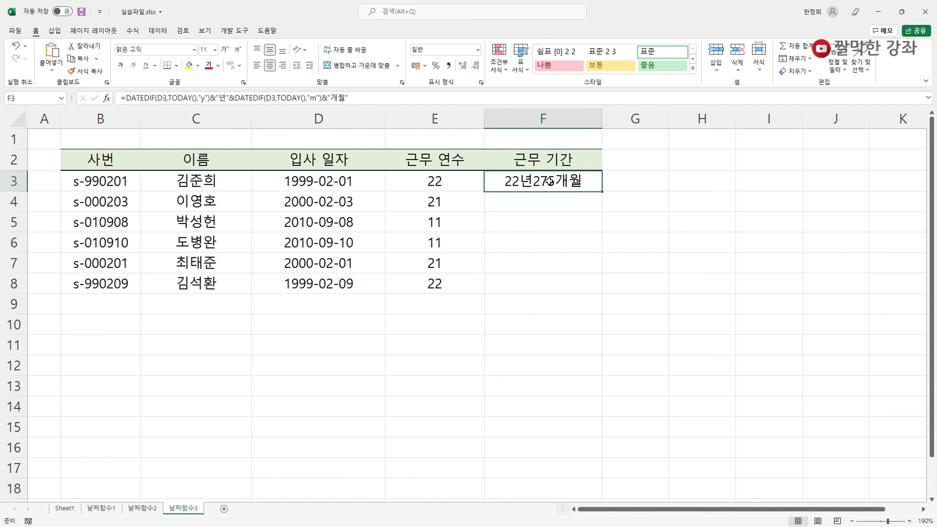
double_click(550, 181)
left_click(636, 182)
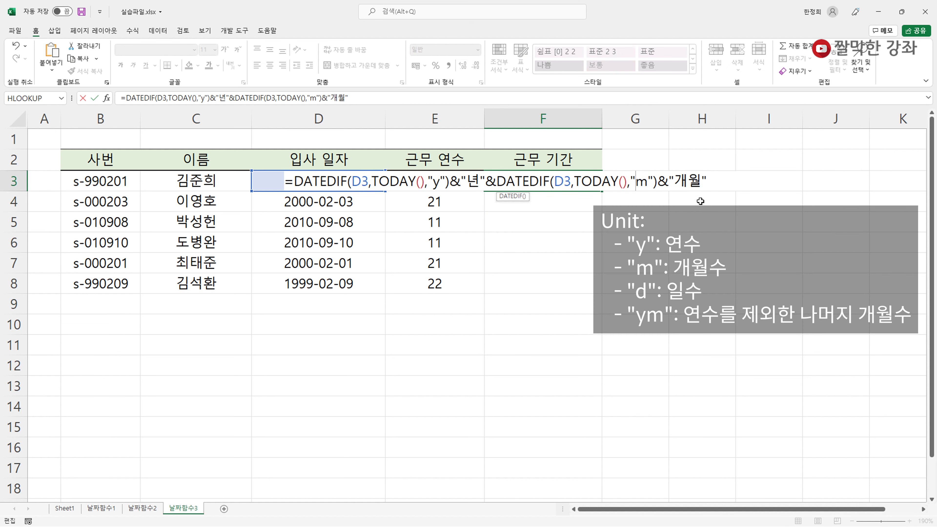
type("y")
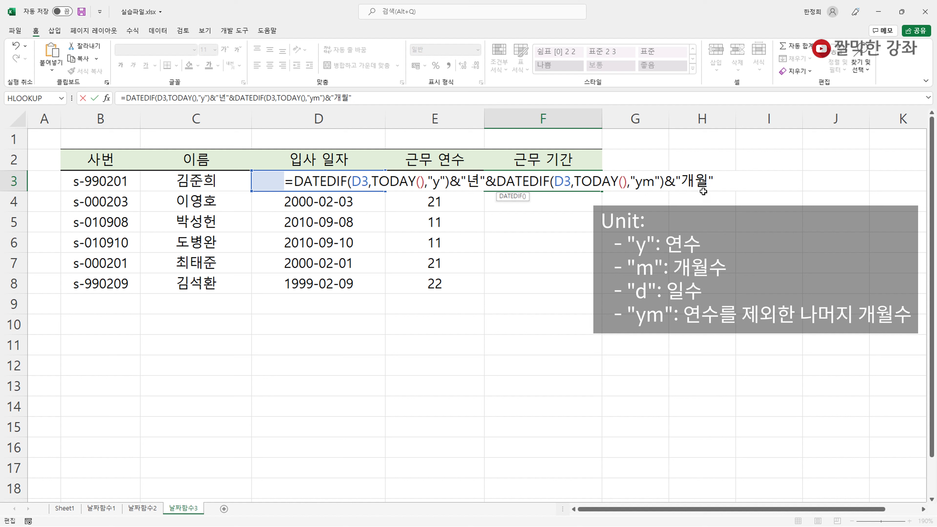
left_click(729, 181)
key("Return")
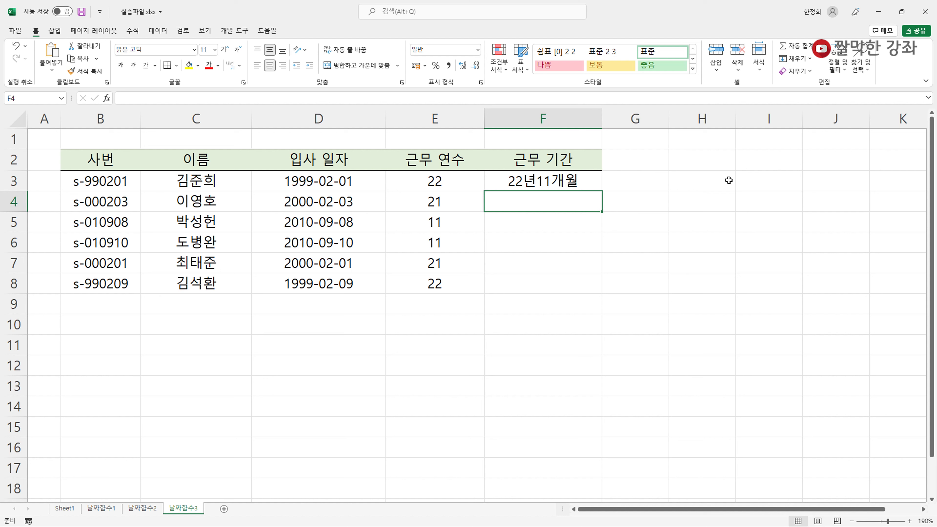
left_click(584, 181)
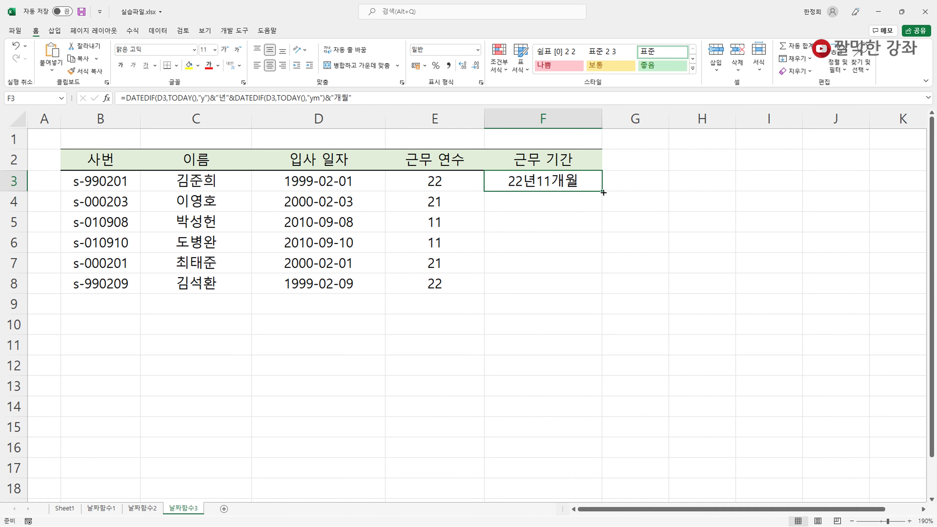
left_click_drag(601, 192, 601, 298)
Review the DATEDIF formulas in E3 and F3, including their "y" and "ym" units, without changing them
left_click(455, 192)
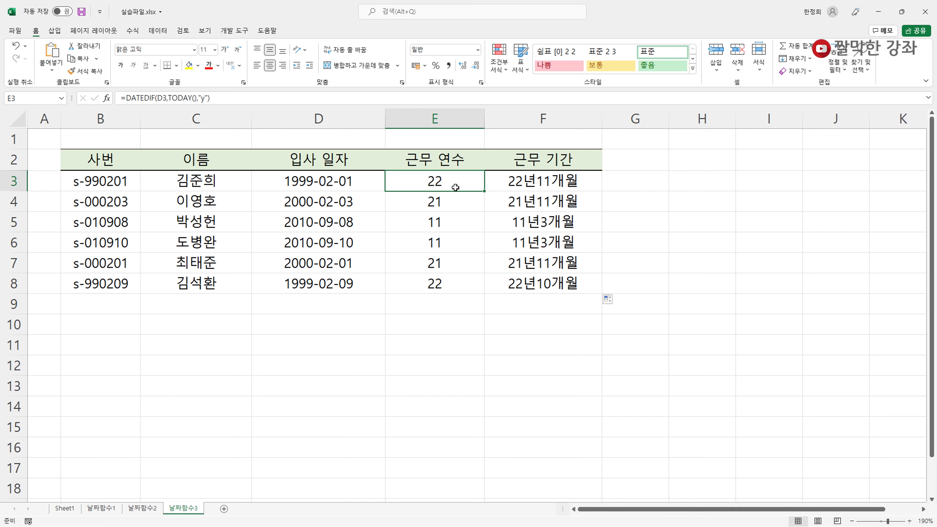
double_click(461, 181)
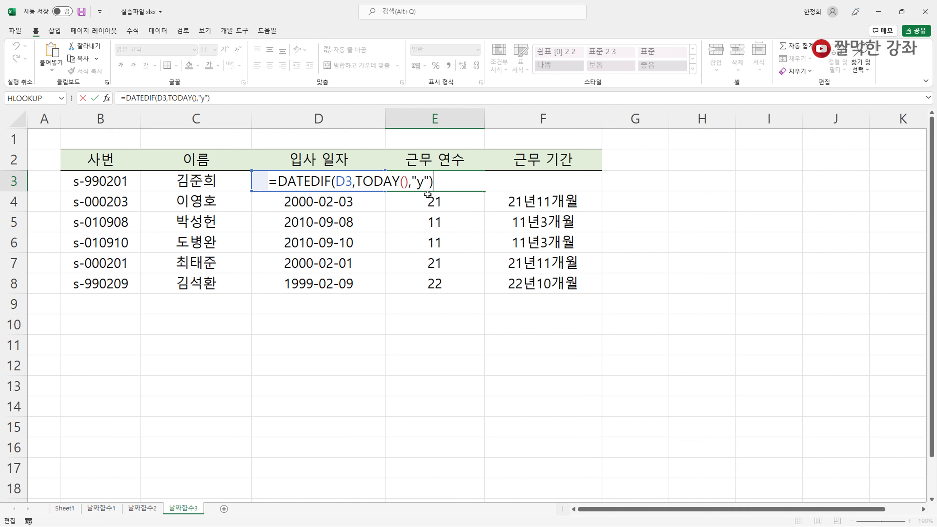
key("ctrl+Return")
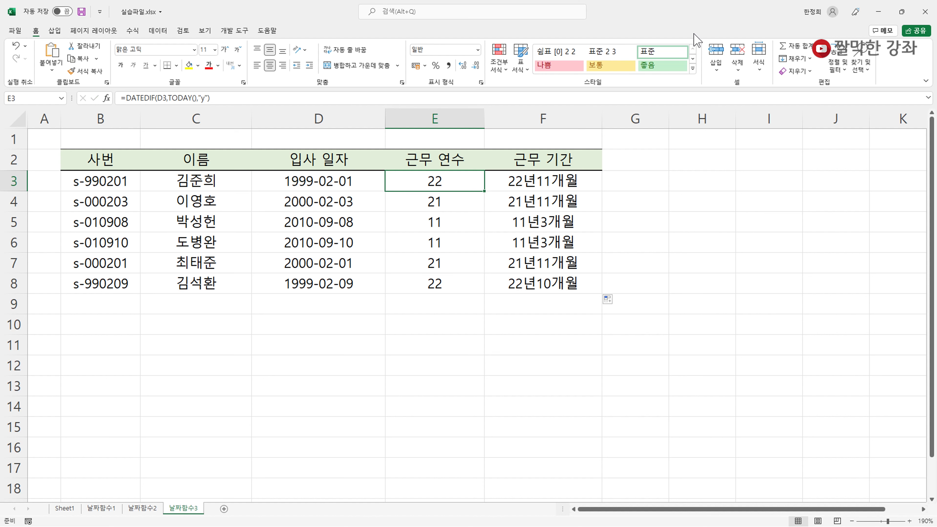
left_click(530, 181)
double_click(530, 182)
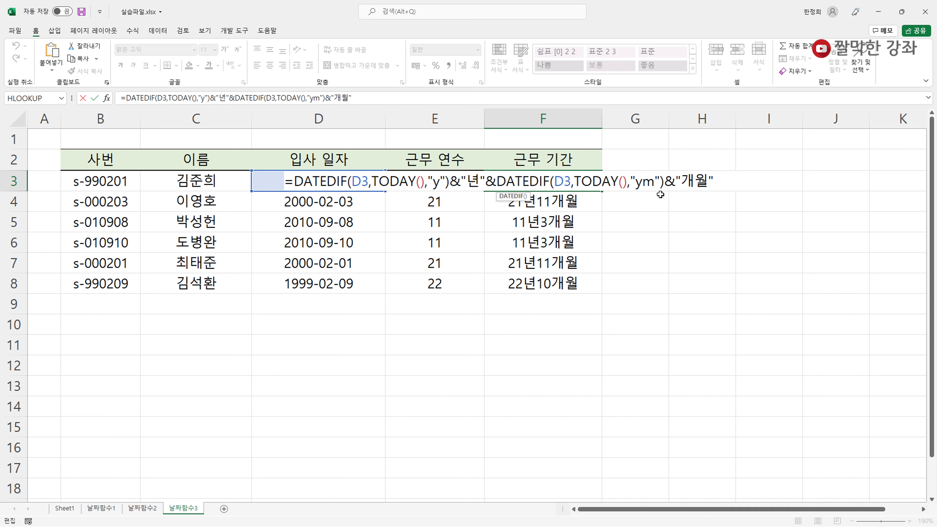
left_click(714, 181)
key("Return")
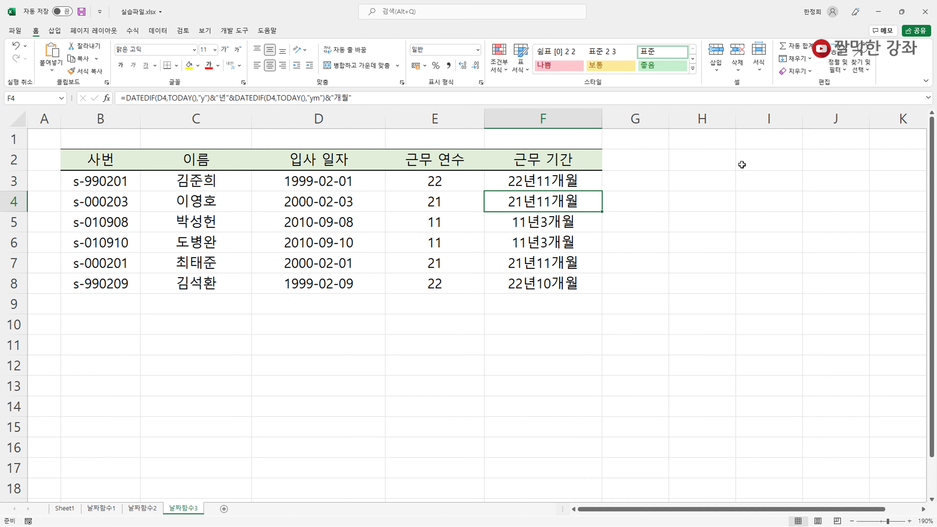
left_click(693, 181)
Open the 날짜함수2 sheet and inspect the 나이 formula in G3
left_click(142, 508)
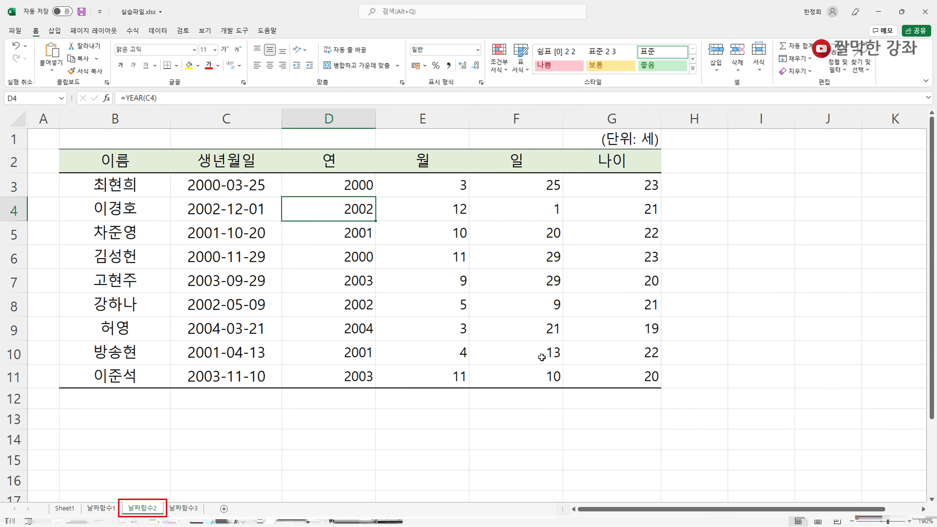
double_click(623, 190)
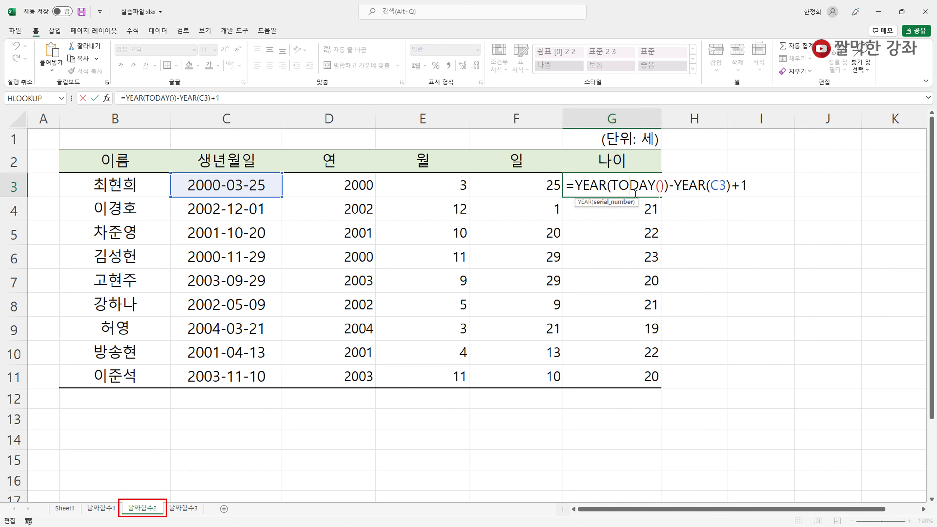
key("Escape")
Enter =DATEDIF(C3,TODAY(),"y") in H3 beside the 나이 column to calculate the first person's full age
left_click(693, 186)
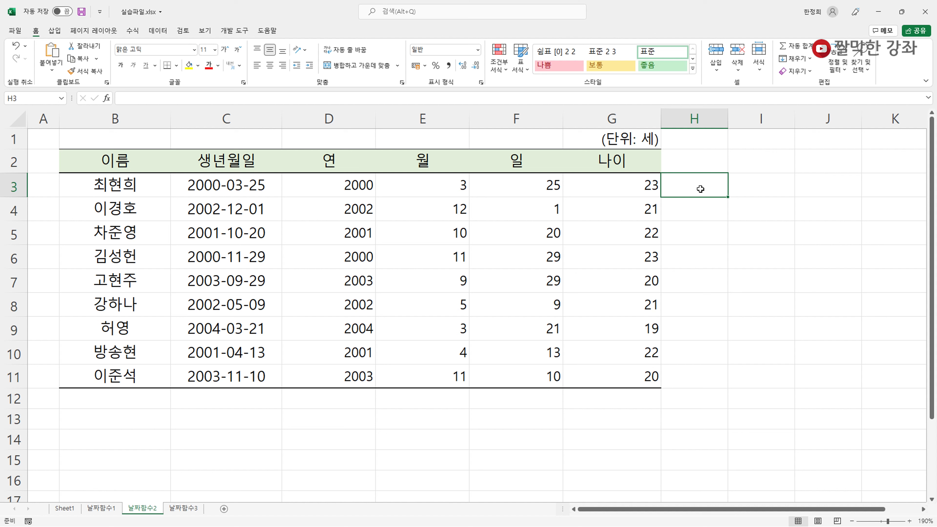
type("=dat")
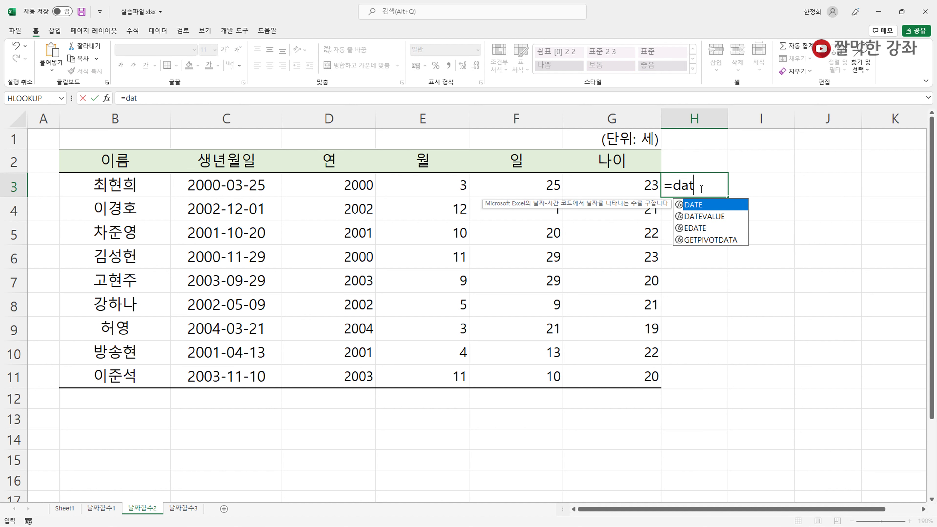
type("edif(")
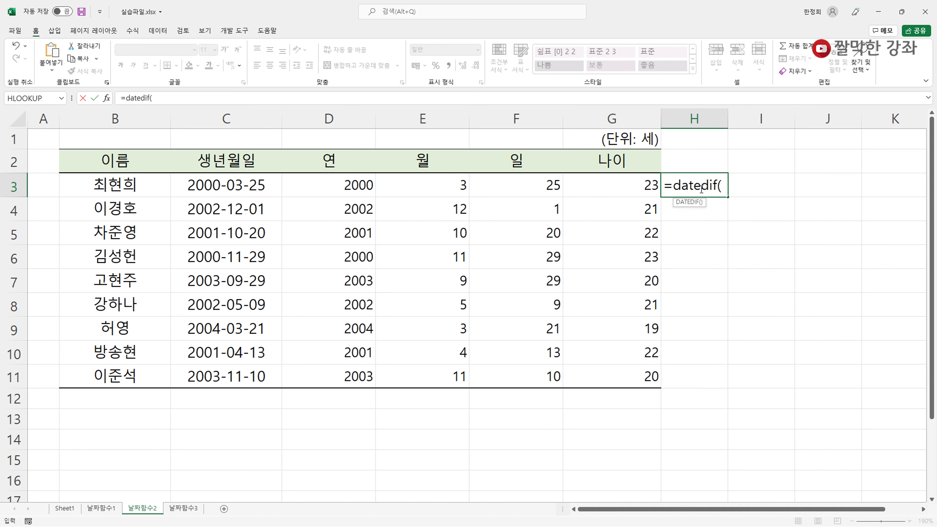
left_click(236, 184)
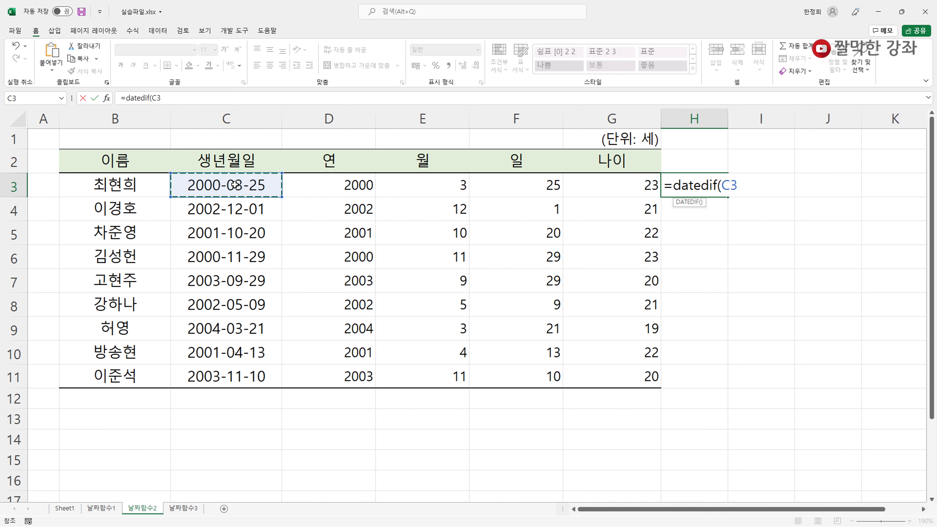
type(",t")
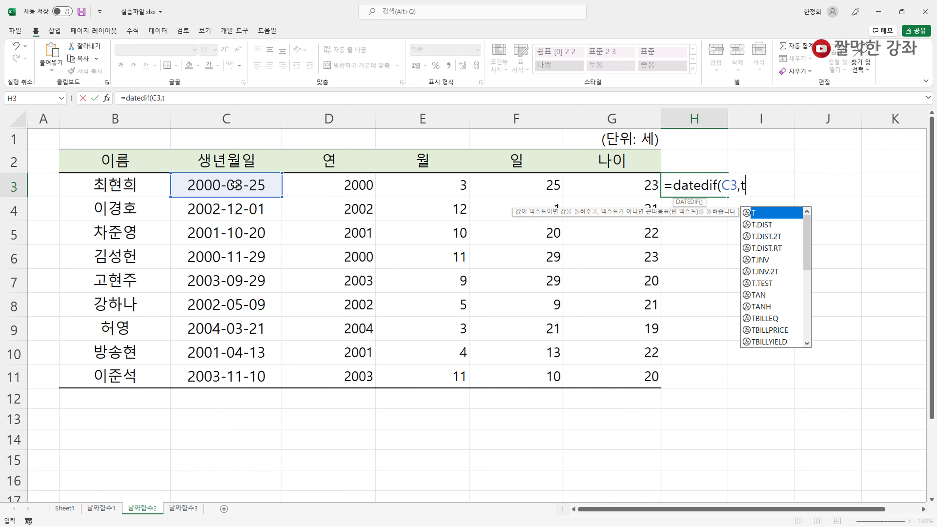
type("oday()")
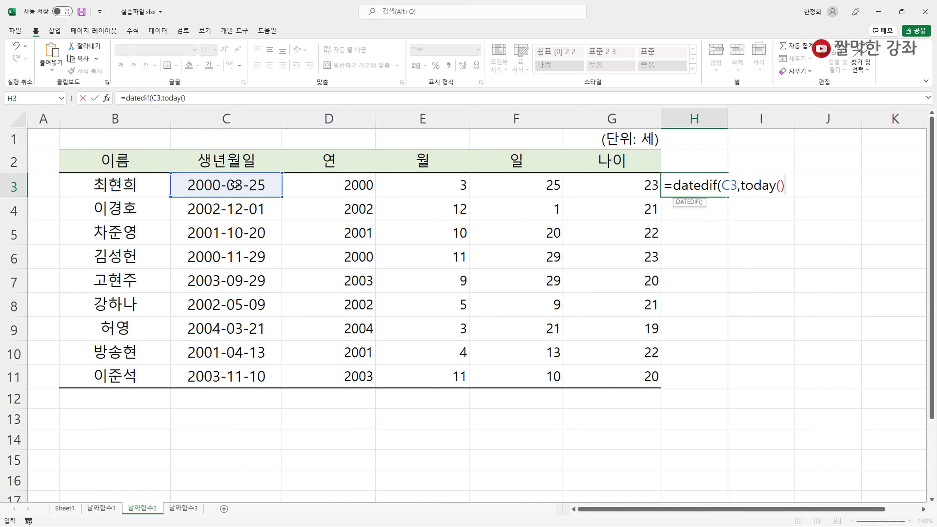
type(",\"y\")")
key("Return")
Fill the H3 age formula down through H11 and check H3 against the birth date in C3
left_click(701, 192)
left_click_drag(728, 196, 724, 384)
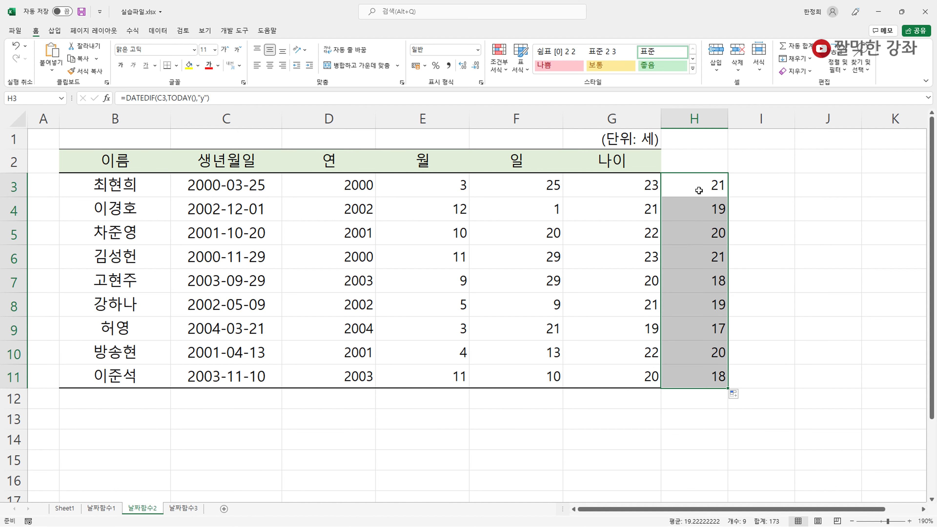
left_click(697, 184)
left_click(198, 188)
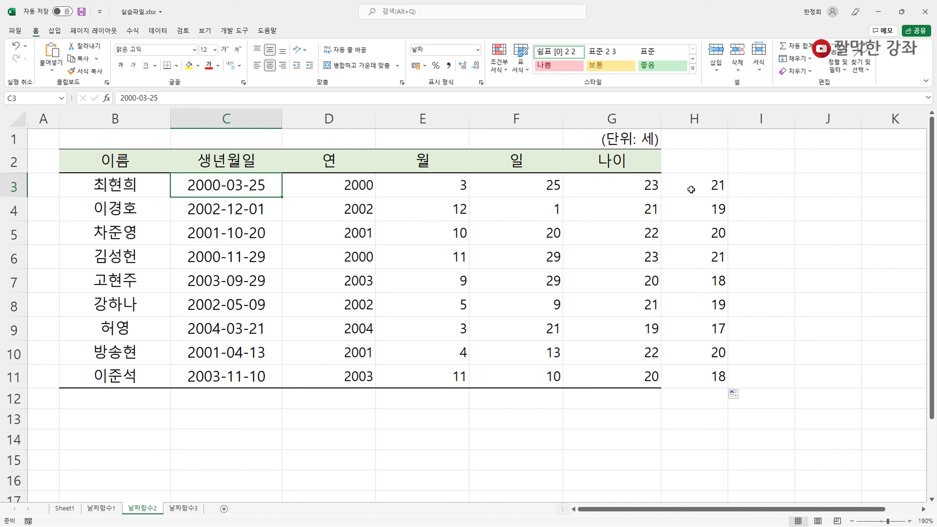
left_click(714, 192)
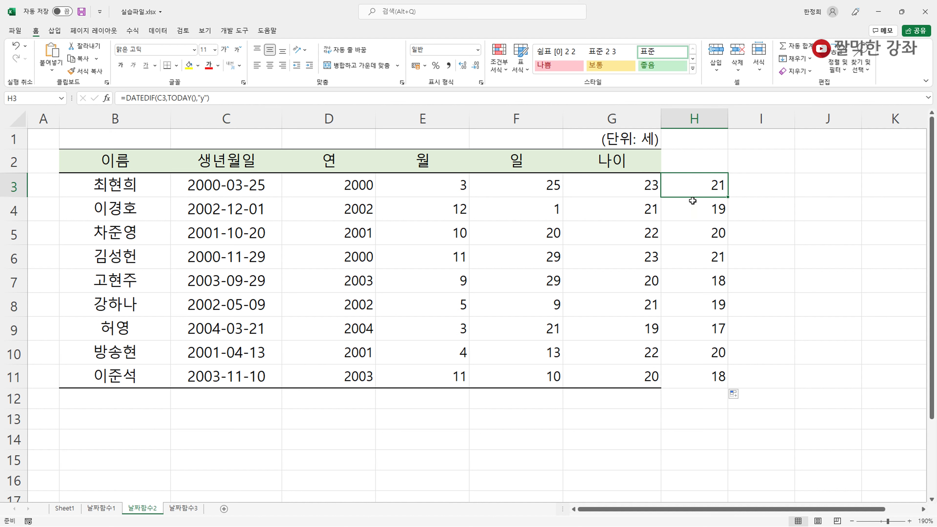
Replace the month and day of the first person's 생년월일 in C3, keeping the year
left_click(258, 179)
double_click(221, 186)
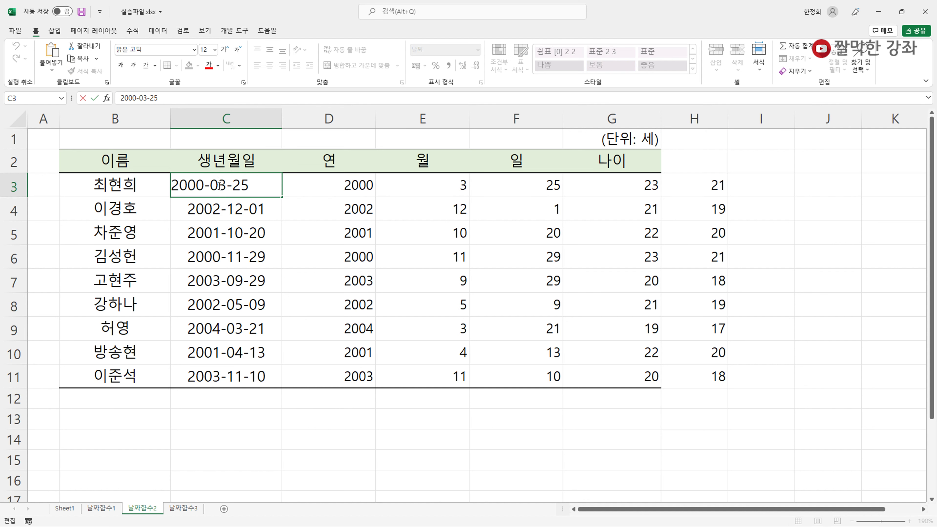
key("Delete")
type("1")
key("Delete")
key("Delete")
type("5")
key("Return")
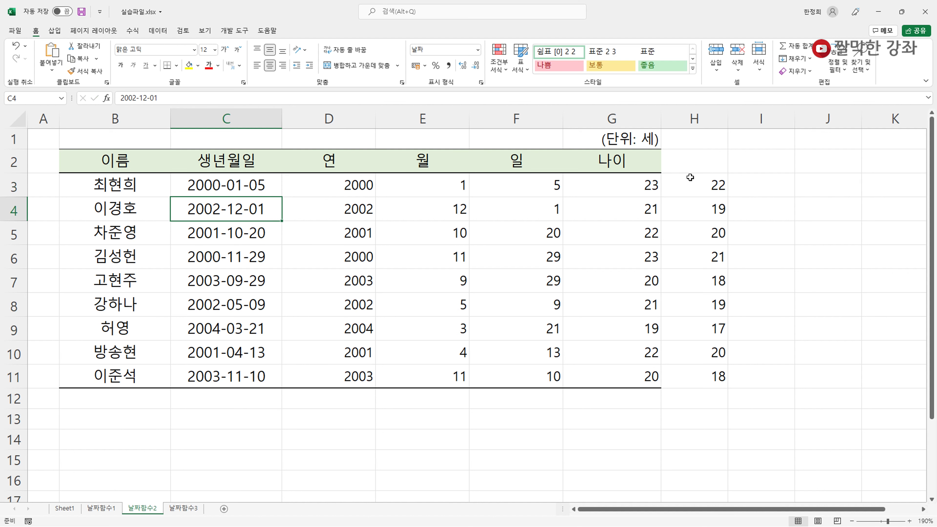
Open the DATEDIF formula in H3 to examine how it calculates the age from the birth date in C3
left_click(709, 185)
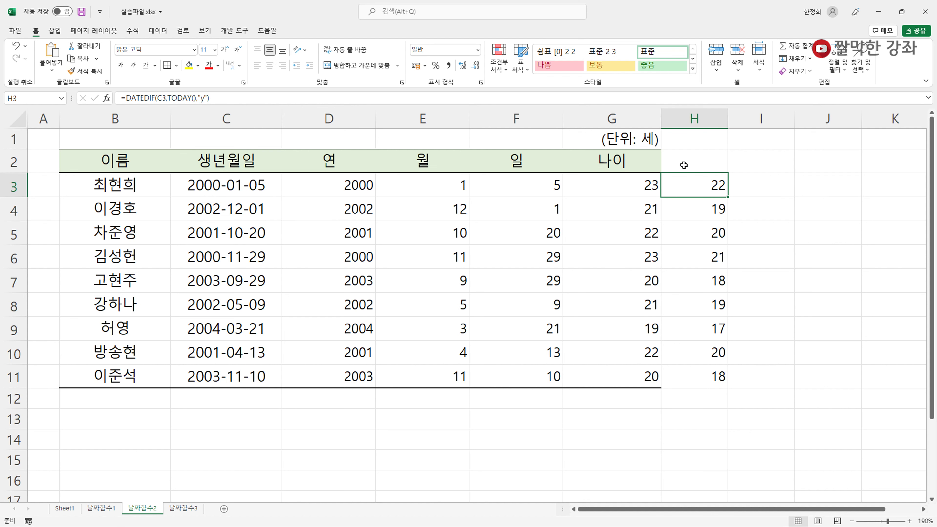
double_click(713, 189)
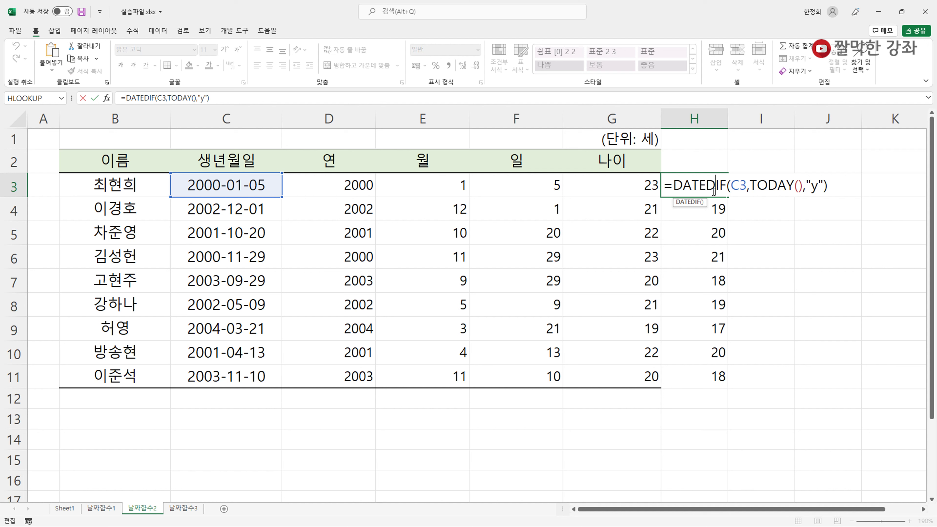
key("Escape")
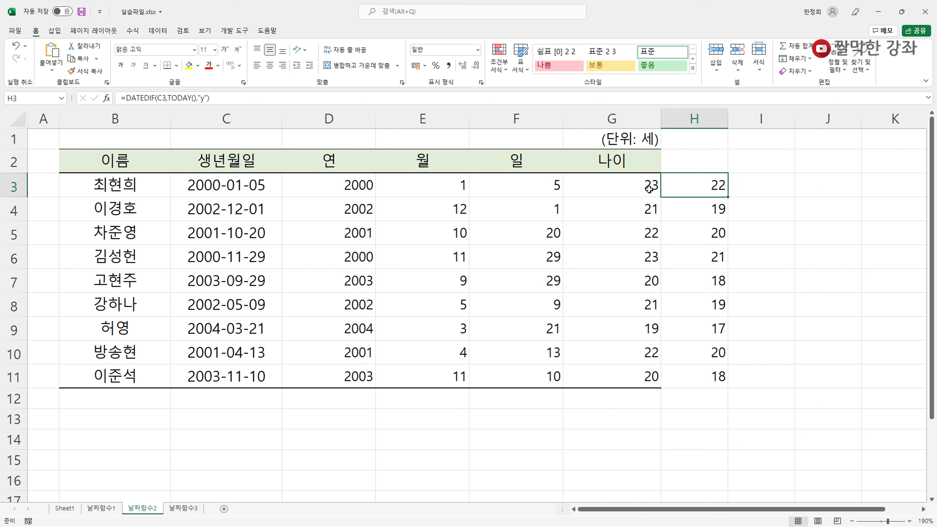
double_click(713, 194)
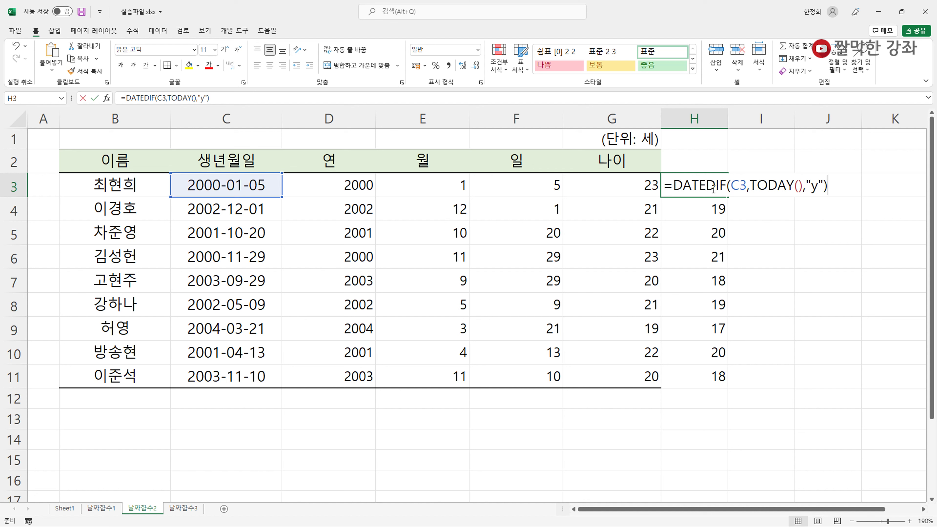